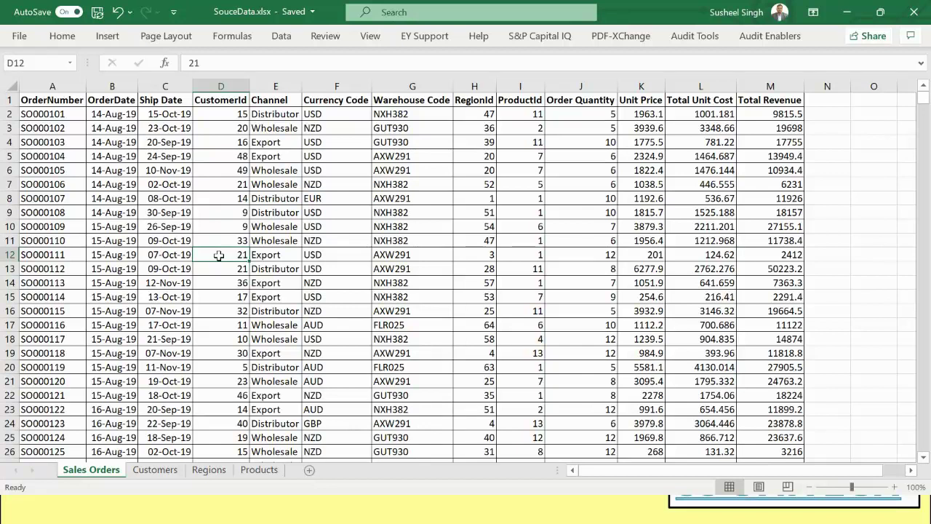
- Look through the Sales Orders, Customers, Regions and Products sheets of the source workbook
click(107, 175)
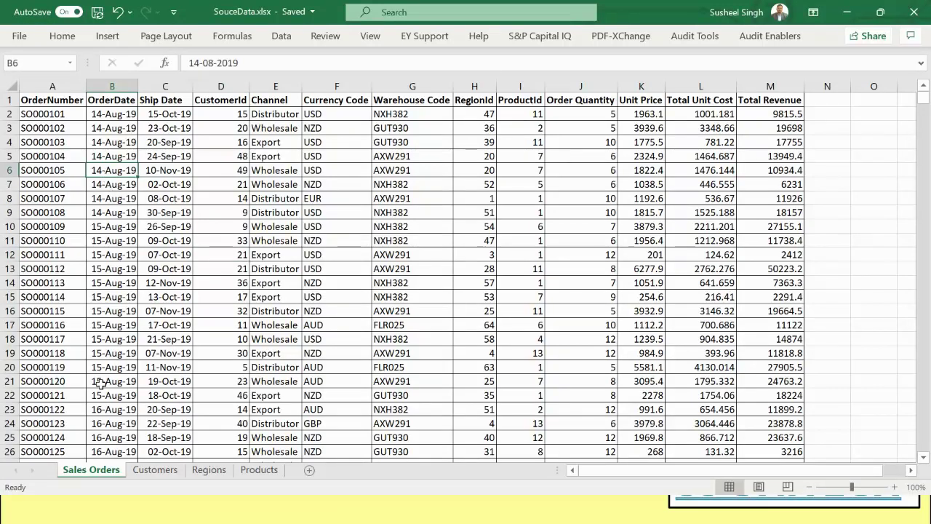
click(154, 471)
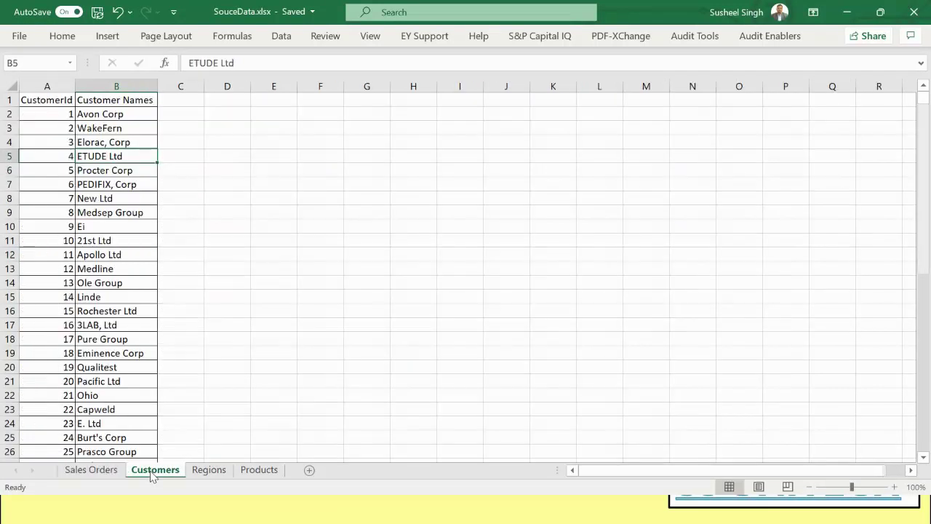
click(208, 470)
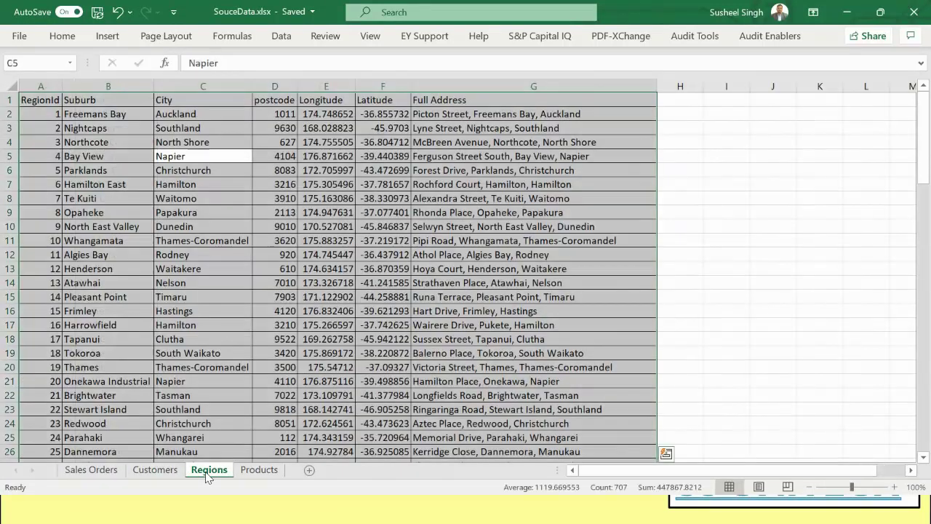
click(259, 470)
click(111, 239)
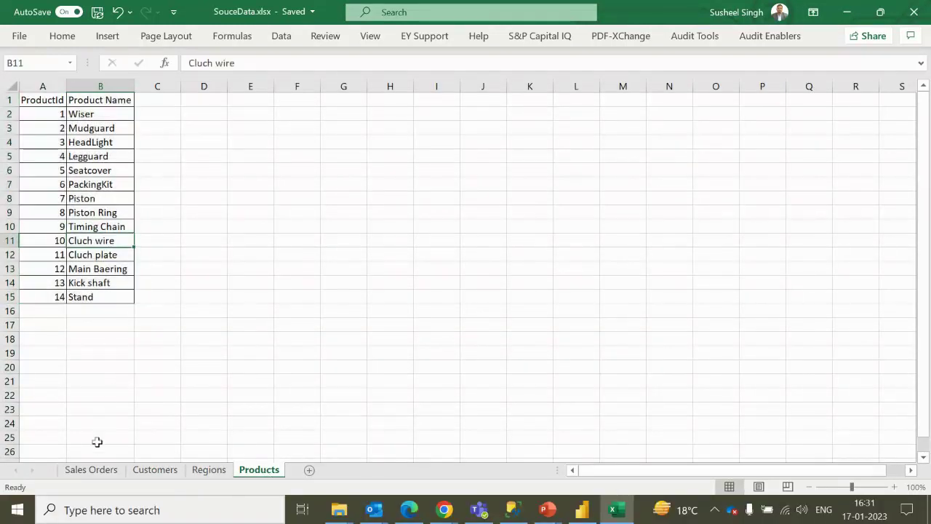
click(92, 471)
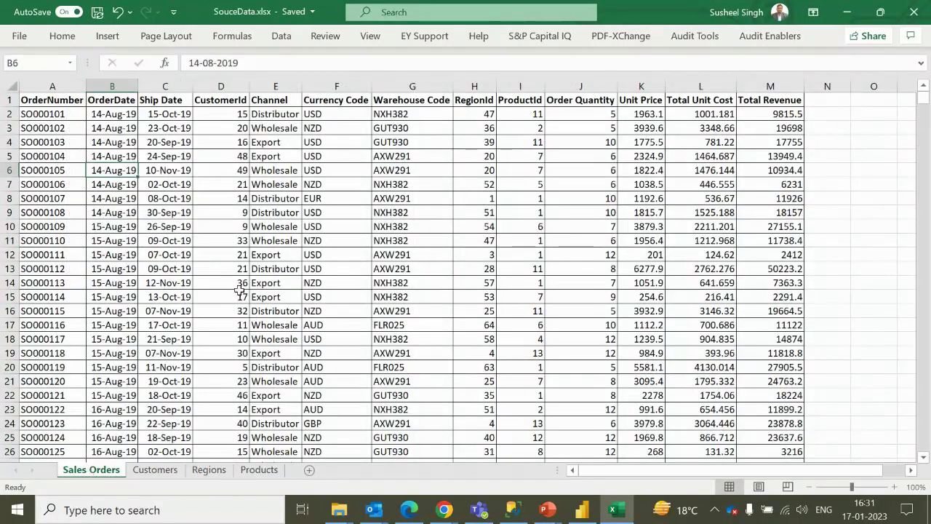
- Compare the CustomerId field in Sales Orders with the CustomerId and Customer Names columns in the Customers sheet
click(256, 242)
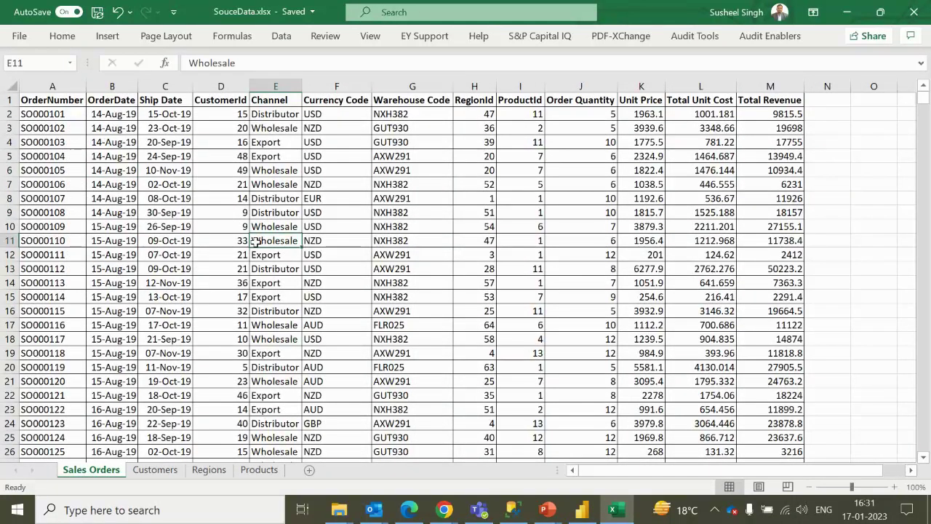
click(221, 100)
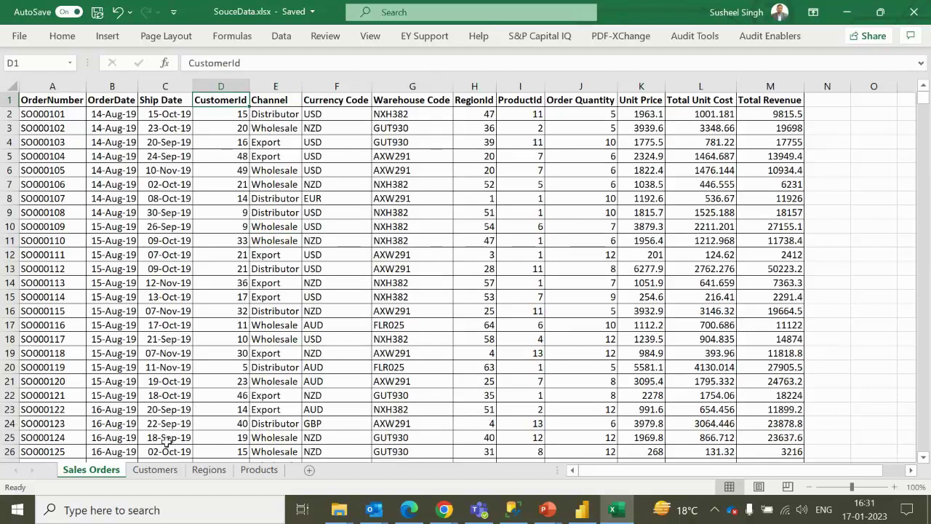
click(150, 470)
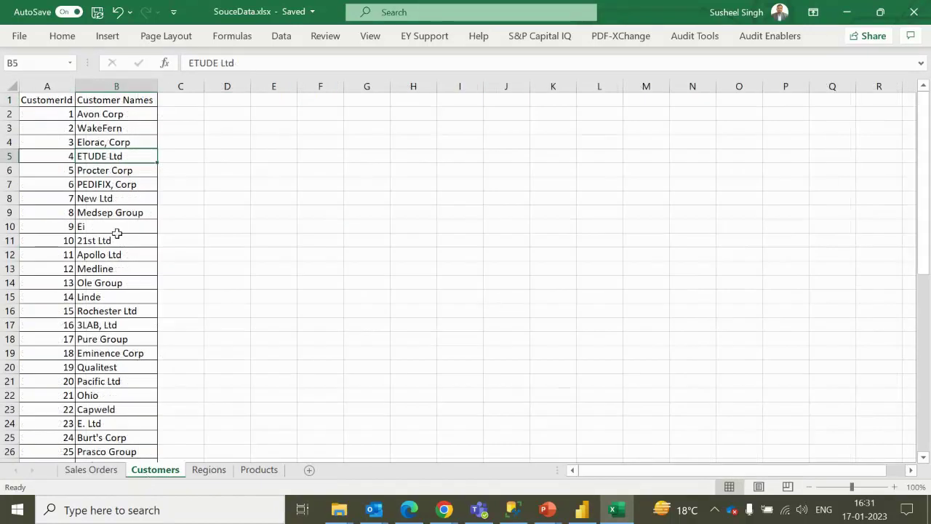
click(56, 87)
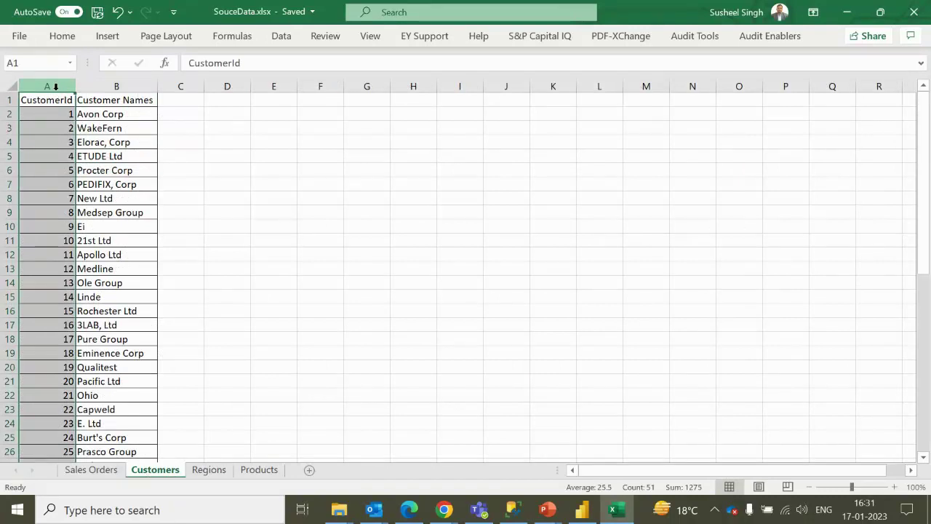
click(108, 86)
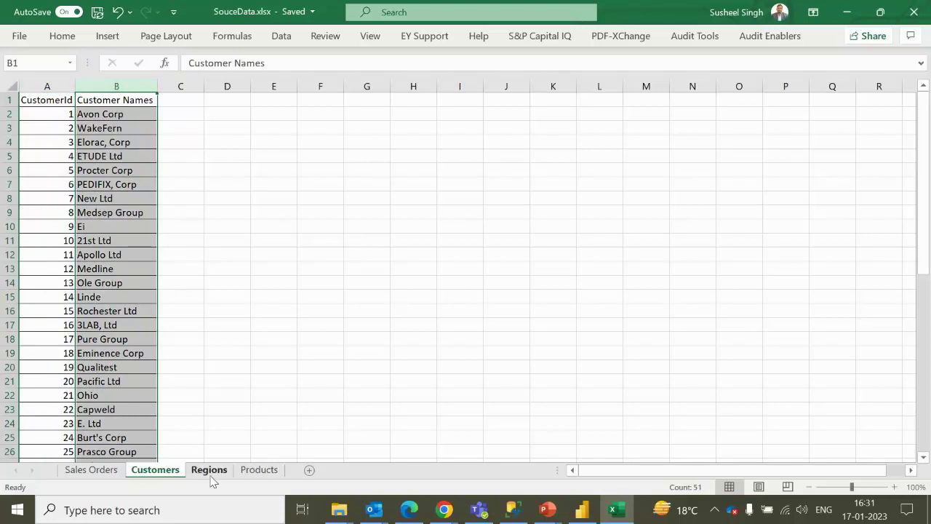
- Compare the RegionId column in the Regions sheet with the RegionId column in Sales Orders
click(210, 470)
click(42, 86)
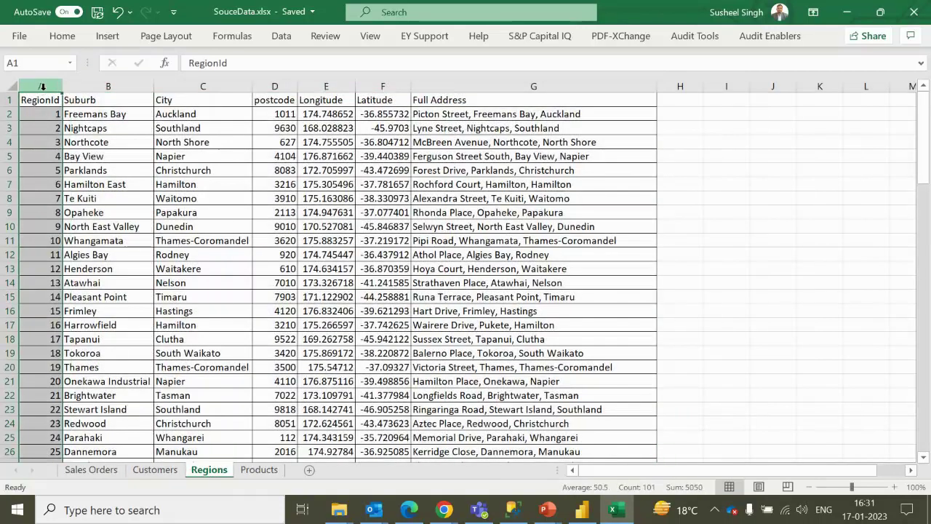
click(86, 471)
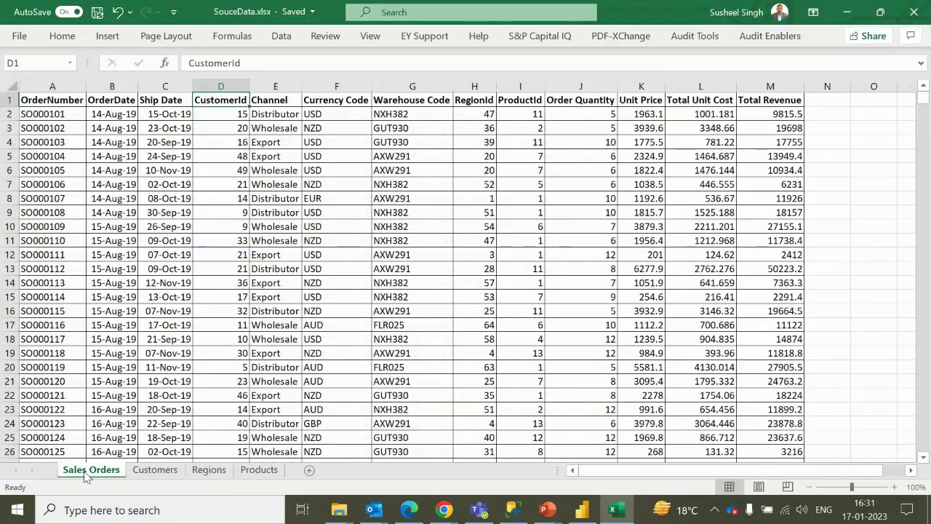
click(476, 87)
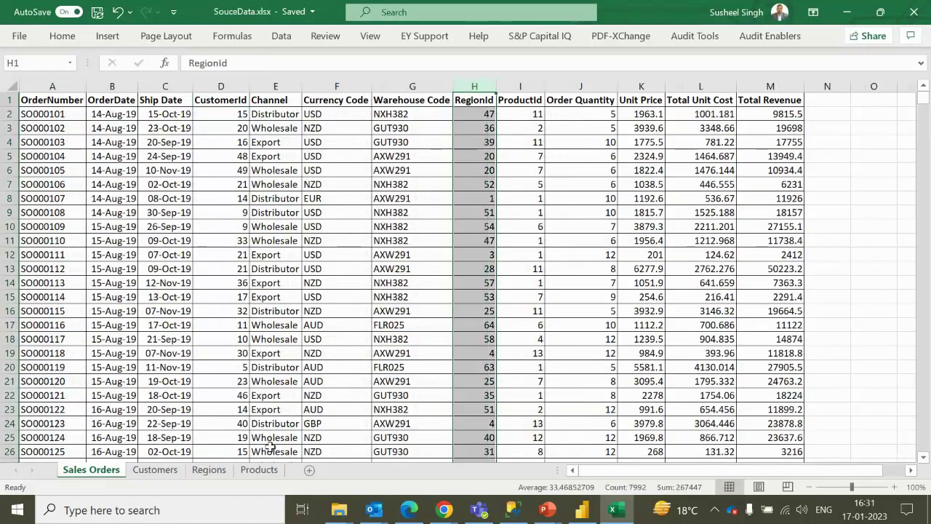
- Compare the ProductId column in the Products sheet with the ProductId column in Sales Orders
click(261, 470)
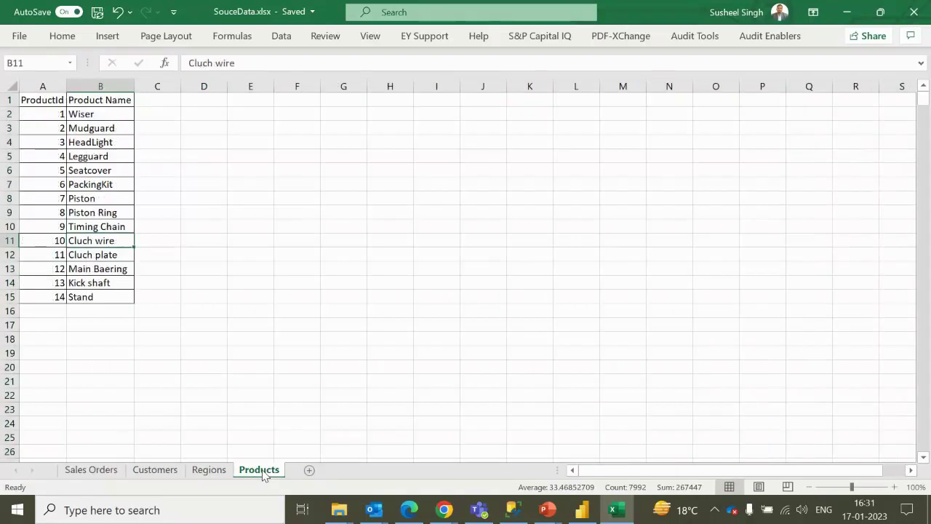
click(44, 86)
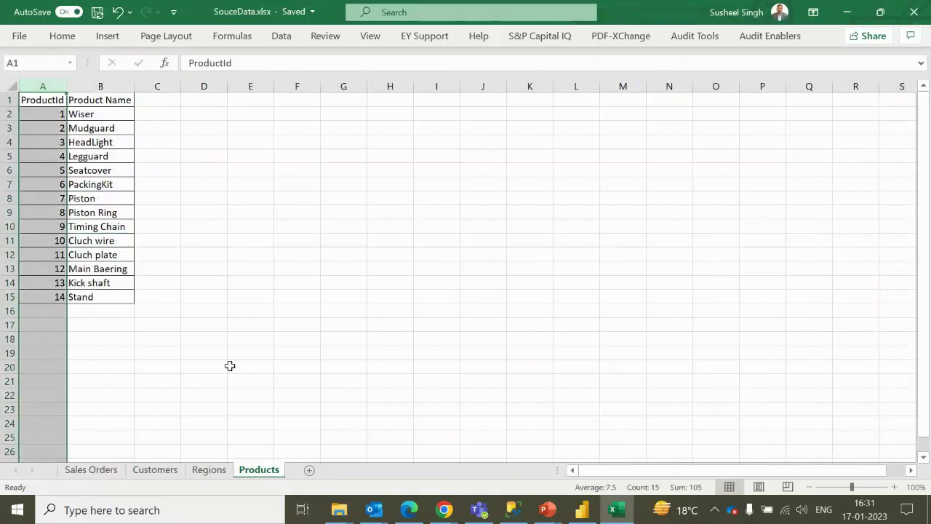
click(94, 470)
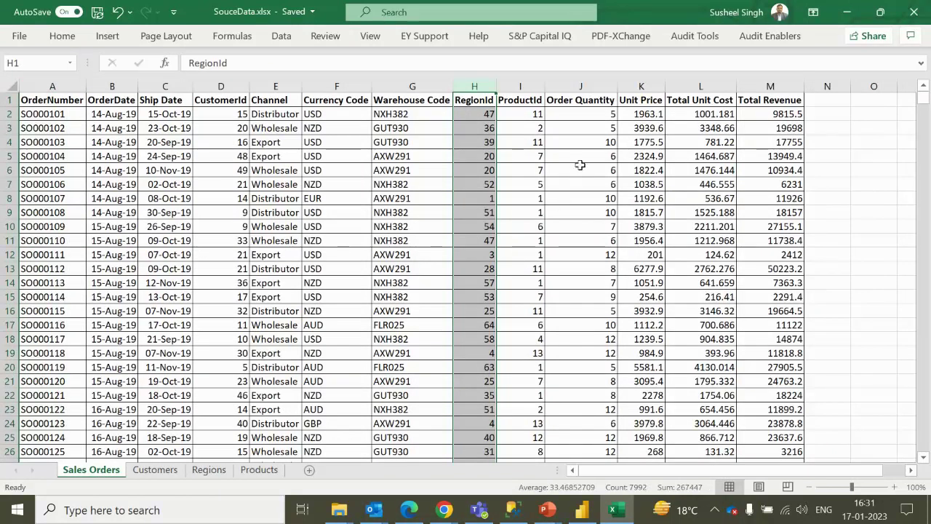
click(522, 90)
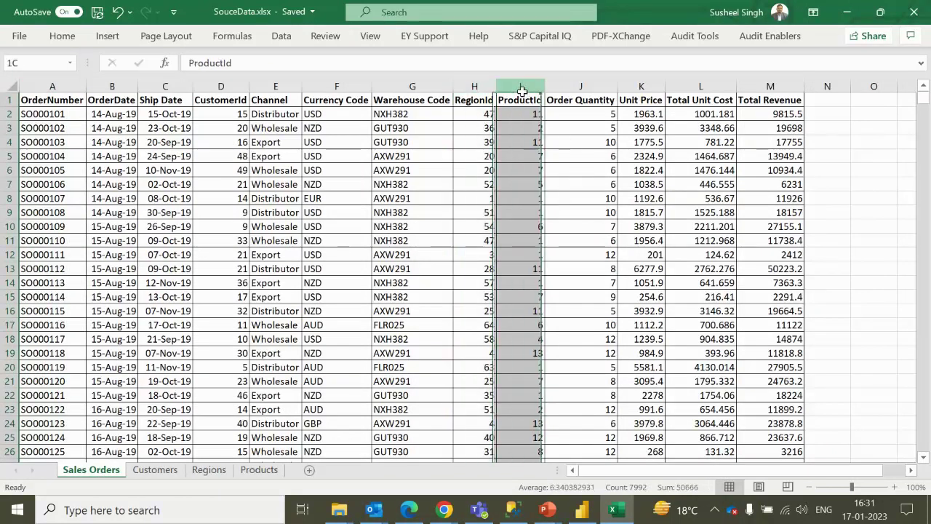
click(460, 172)
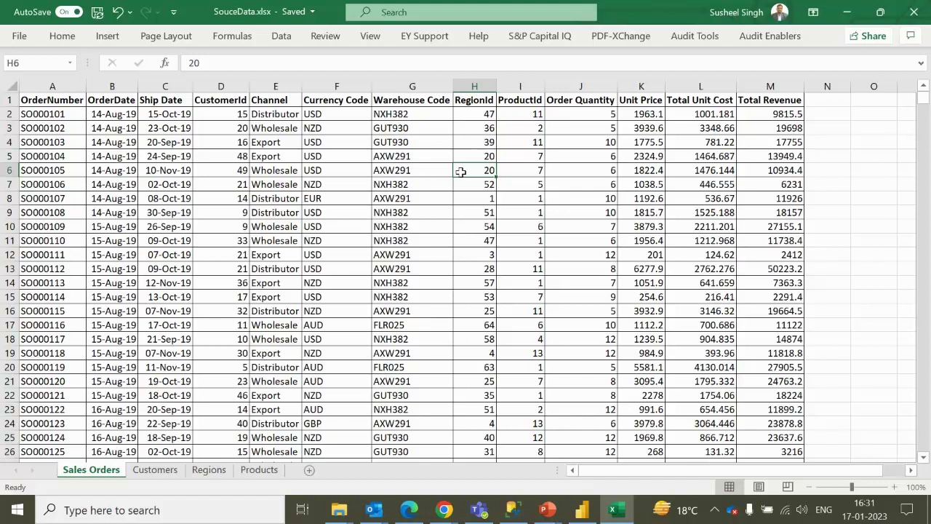
click(488, 124)
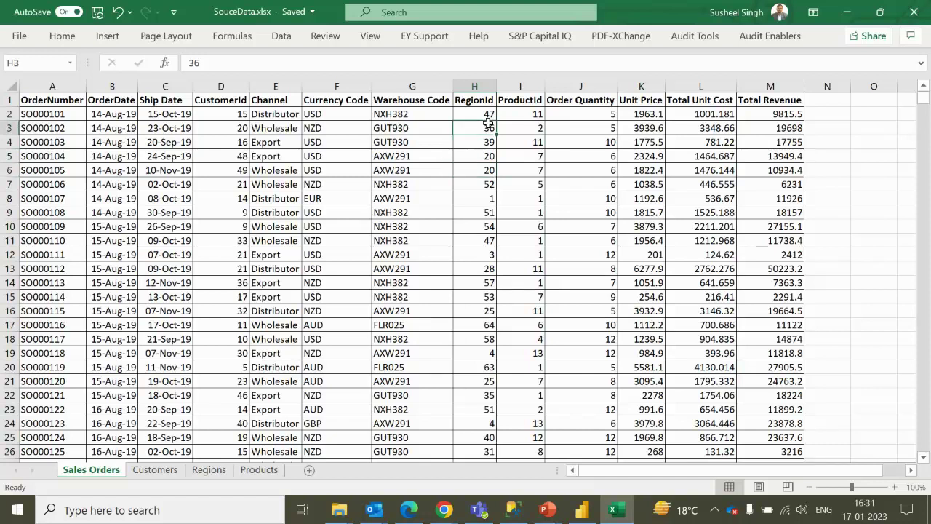
- Switch to Power BI Desktop and examine the data model's relationships between Sales Orders, Regions, Customers and Products
click(580, 512)
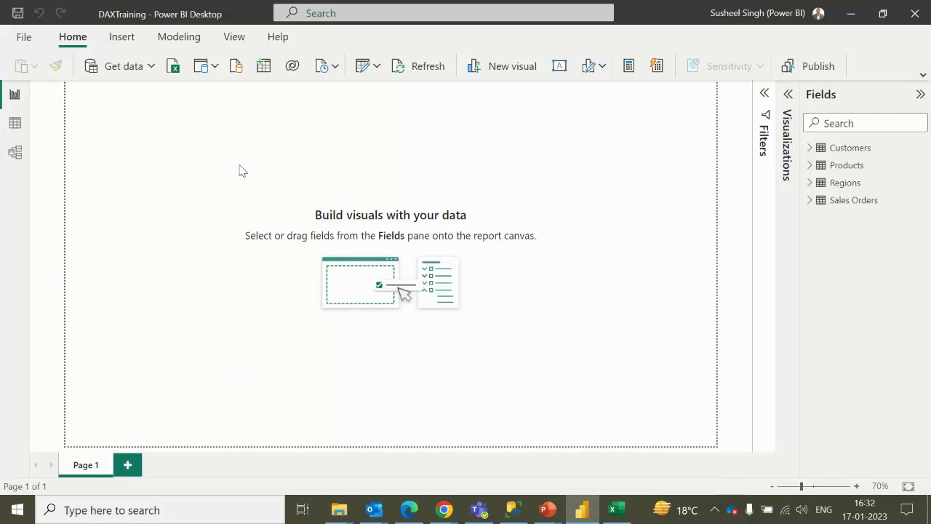
click(14, 154)
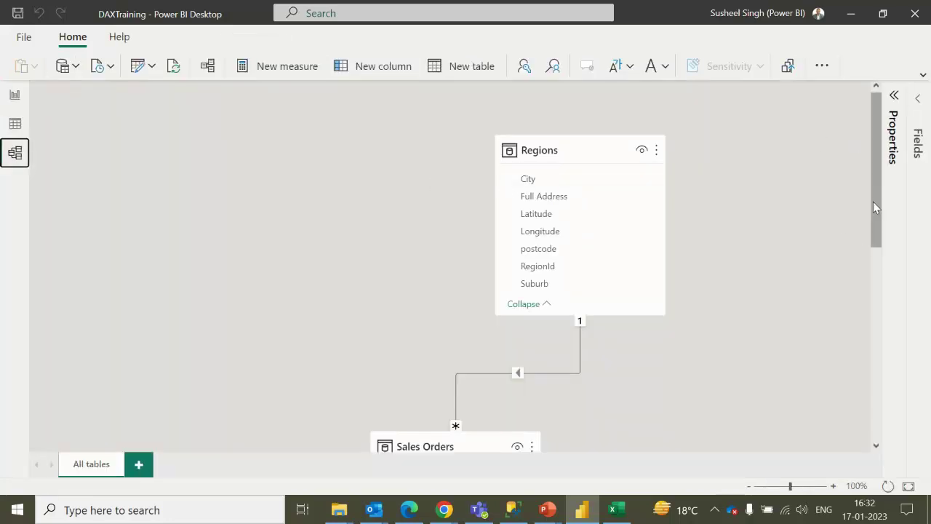
drag(873, 200, 876, 263)
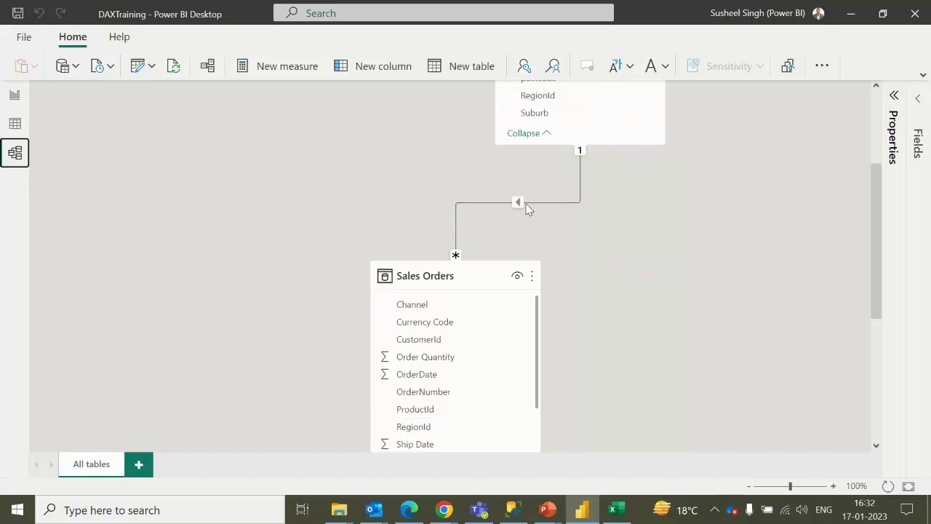
drag(875, 237, 883, 349)
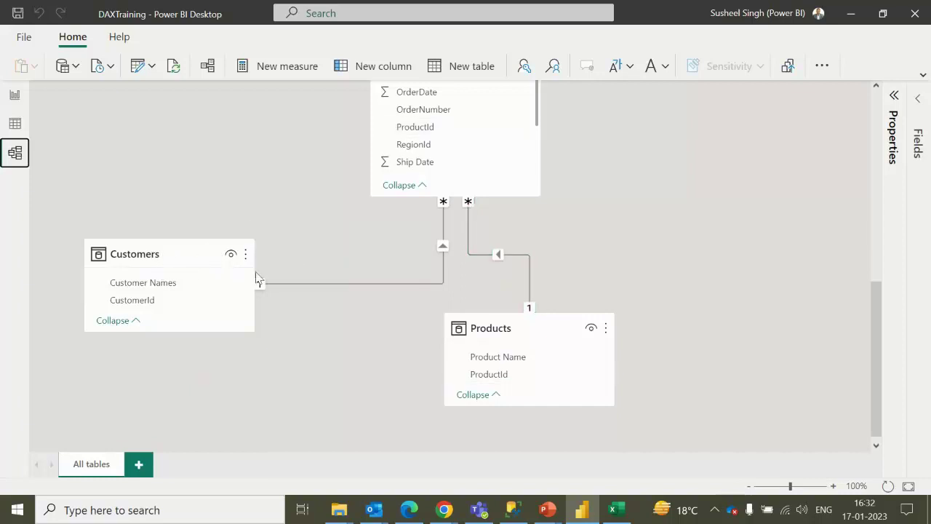
- Inspect the settings of the relationship between Sales Orders and Customers without changing them, and review the rest of the model
double_click(337, 284)
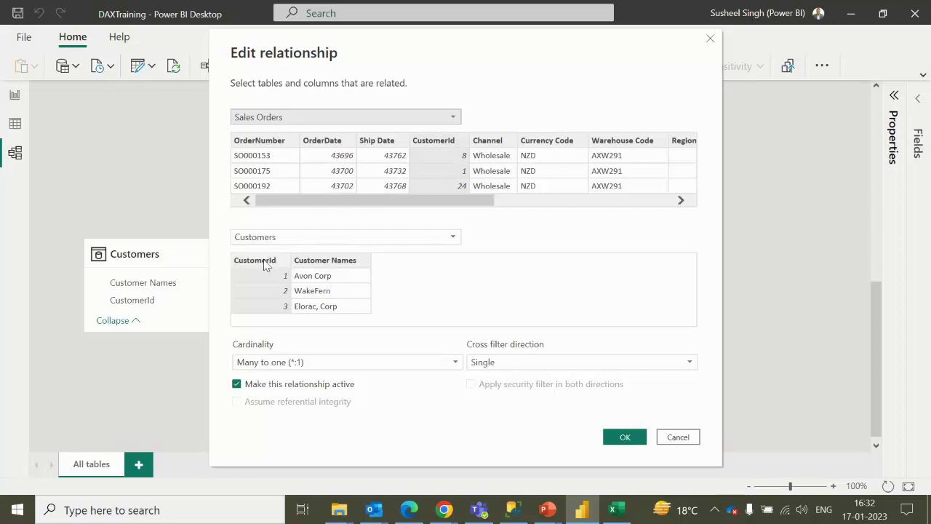
click(677, 438)
scroll(687, 208, up, 1)
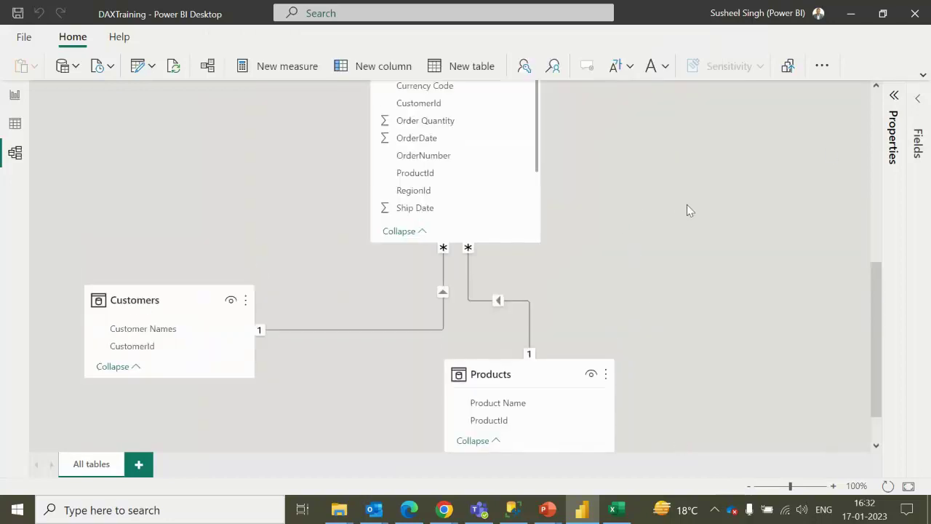
click(876, 123)
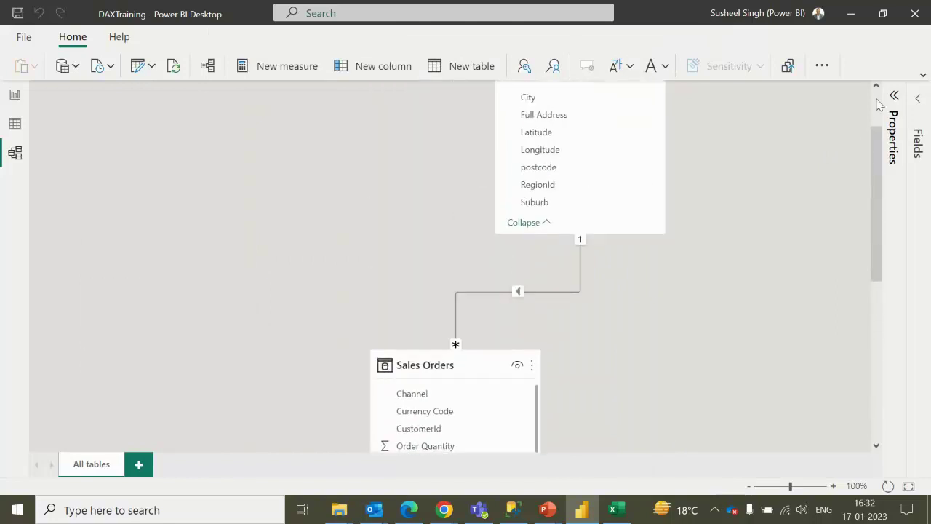
click(877, 123)
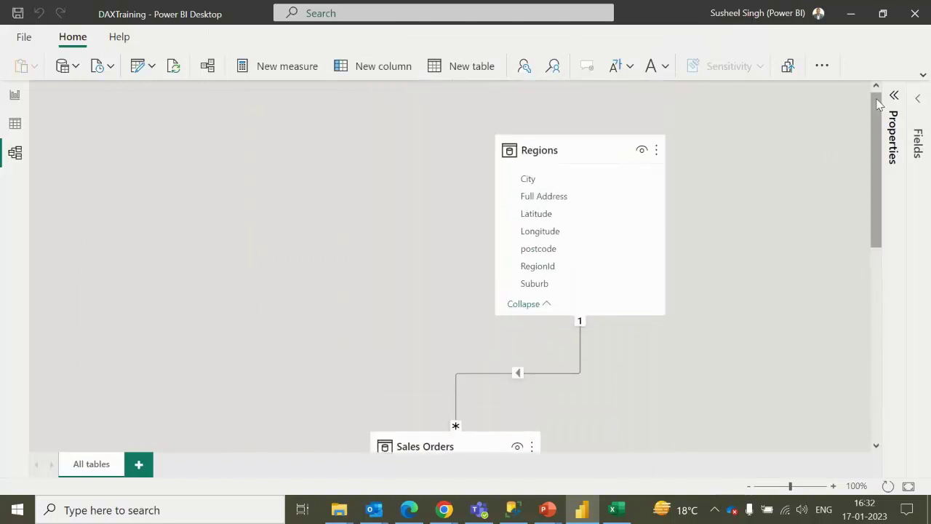
- Show the data of the Sales Orders table and select its Total Revenue column
click(14, 123)
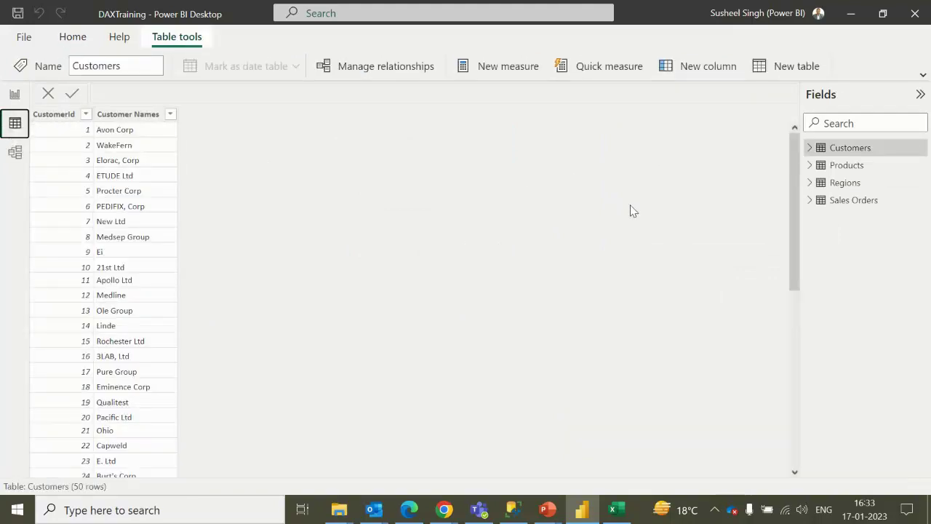
click(854, 202)
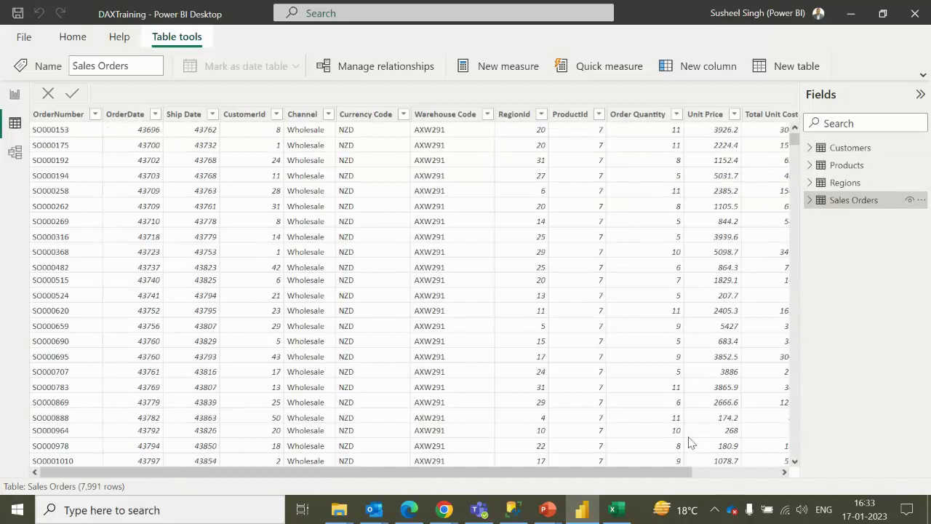
drag(670, 474, 758, 474)
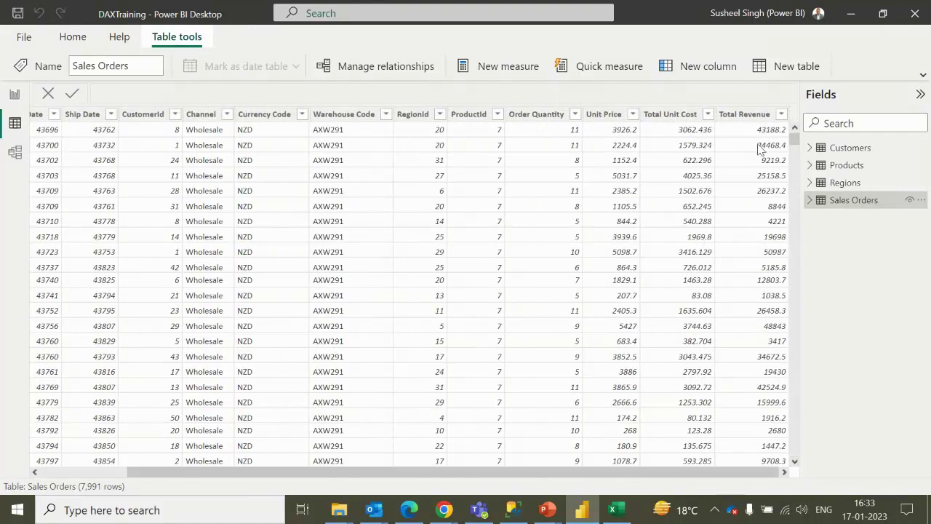
click(747, 117)
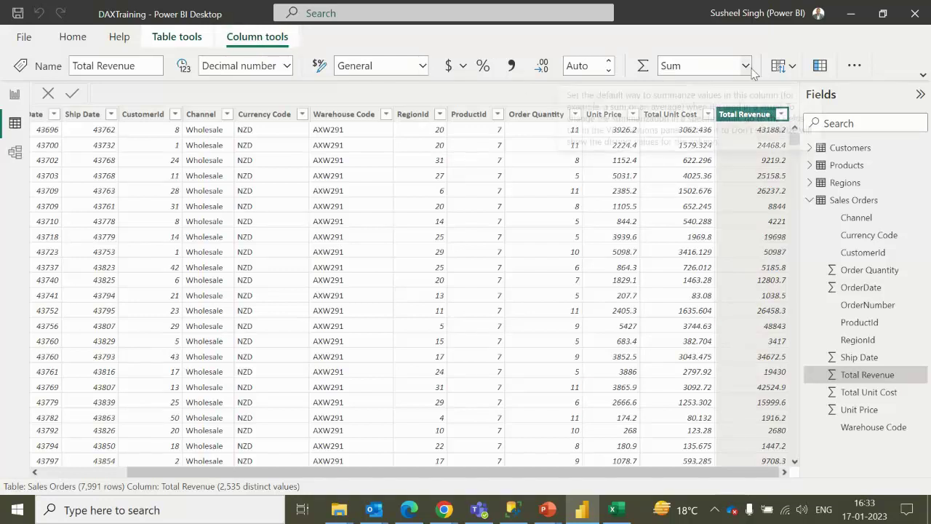
- Create a calculated column in Sales Orders with the formula Rev_Total_Cal = SUM('Sales Orders'[Total Revenue])
click(820, 65)
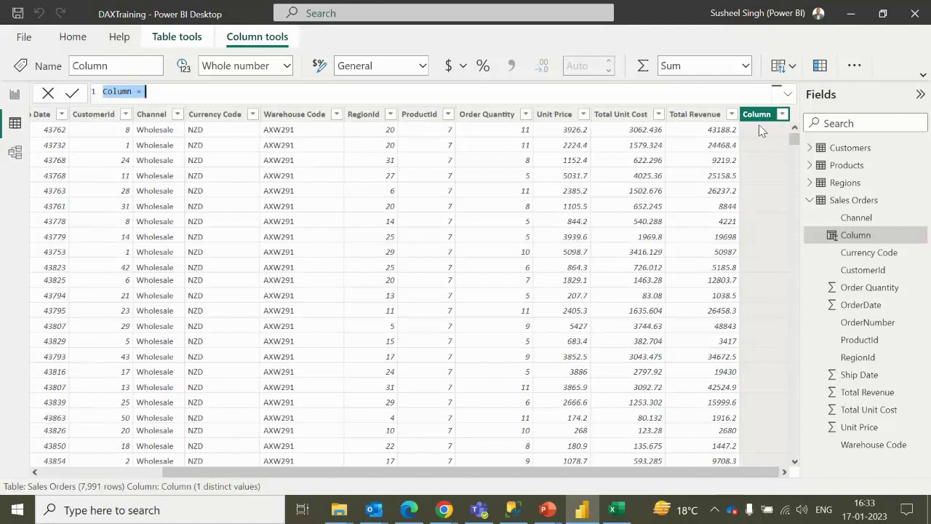
double_click(187, 92)
key(Home)
key(ctrl+shift+Right)
text(Rev)
text(_Total)
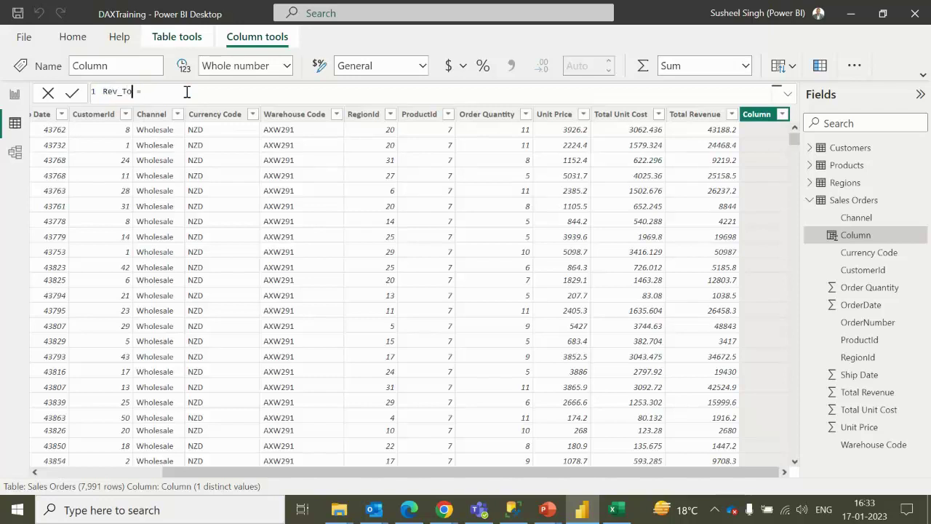
text(_Cal = SUM()
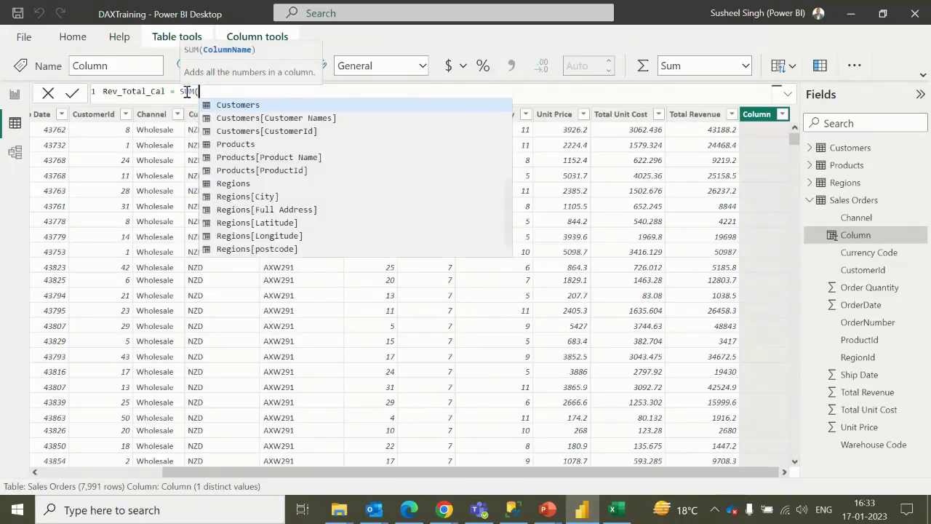
text(tot)
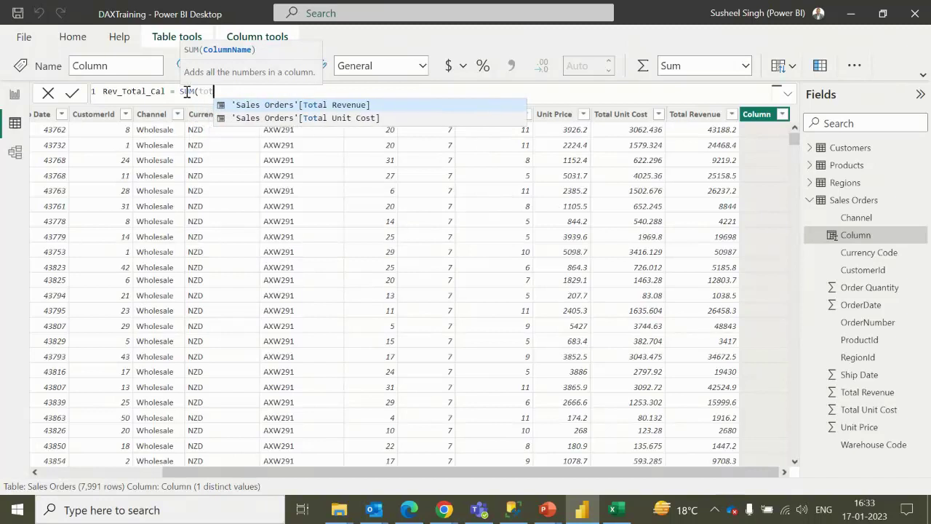
key(Tab)
text())
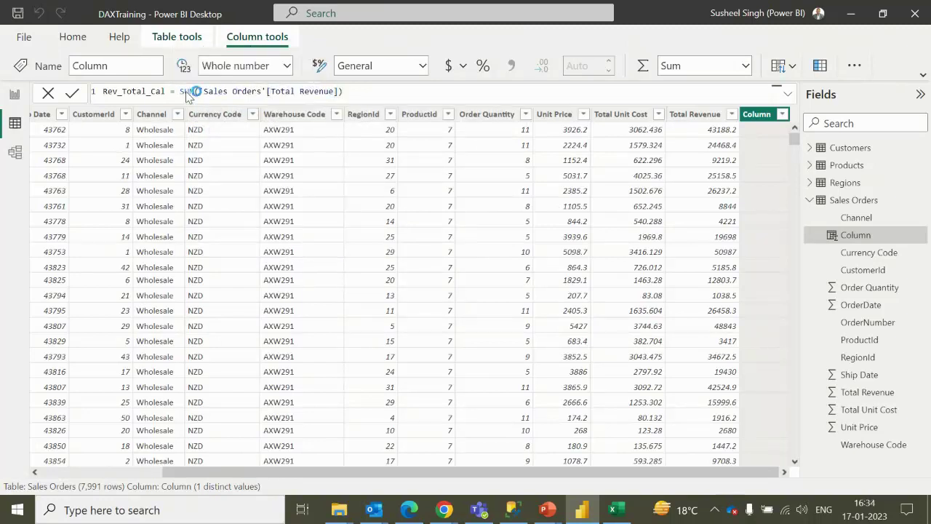
key(Return)
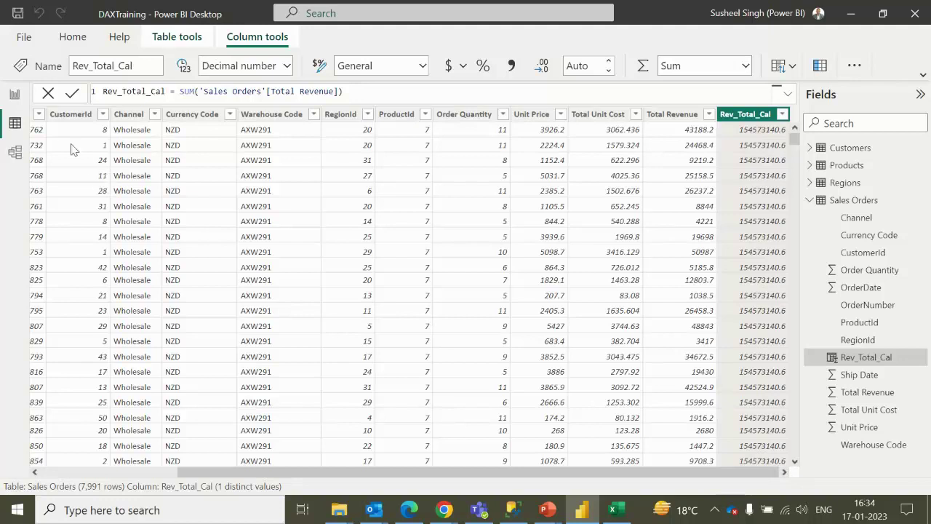
- In the report view, start a new measure and name it TotalRev_mea
click(14, 97)
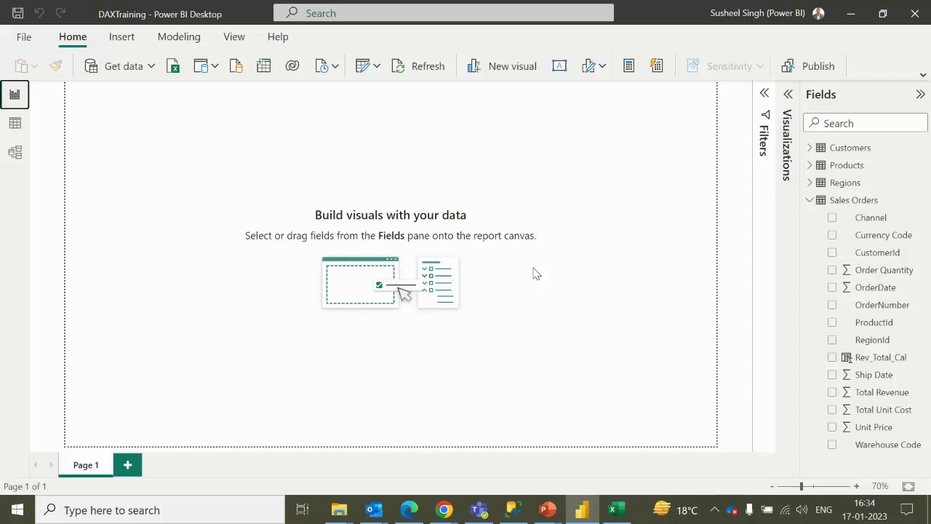
click(630, 68)
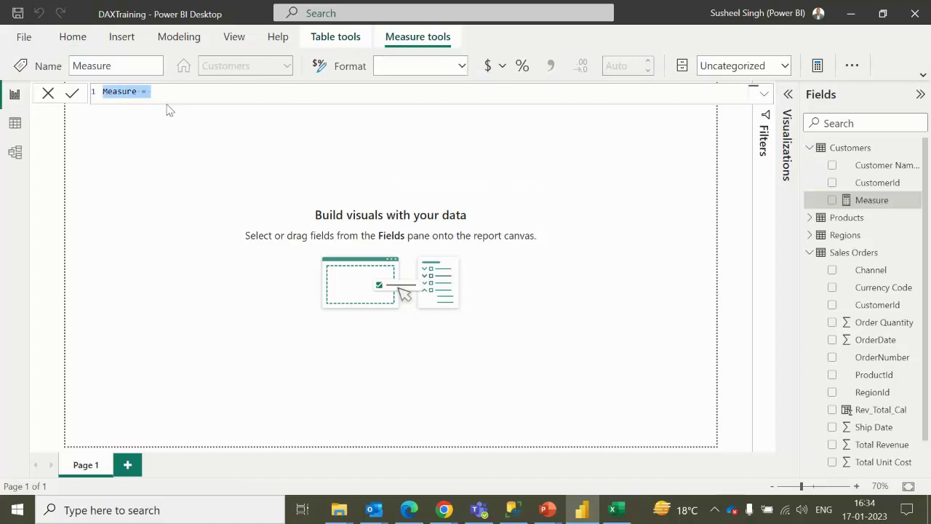
click(159, 94)
key(Left)
key(ctrl+shift+Left)
text(To)
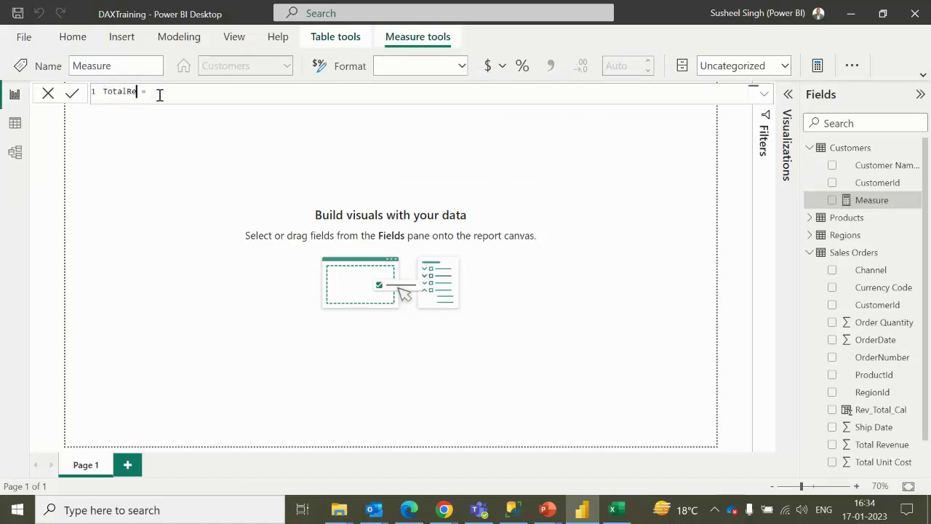
text(talRev_mea)
- Define the TotalRev_mea measure as SUM('Sales Orders'[Total Revenue]) and commit it
key(End)
text(SUM()
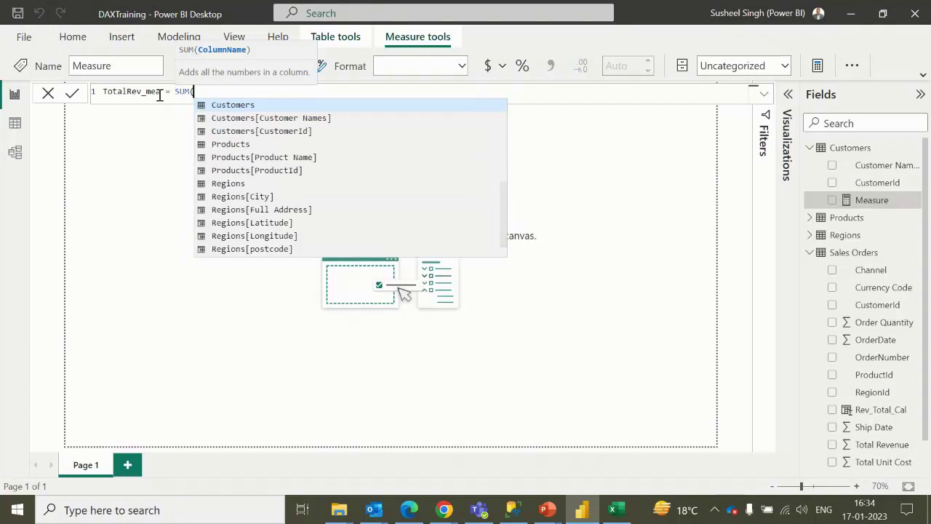
text(tot)
key(Tab)
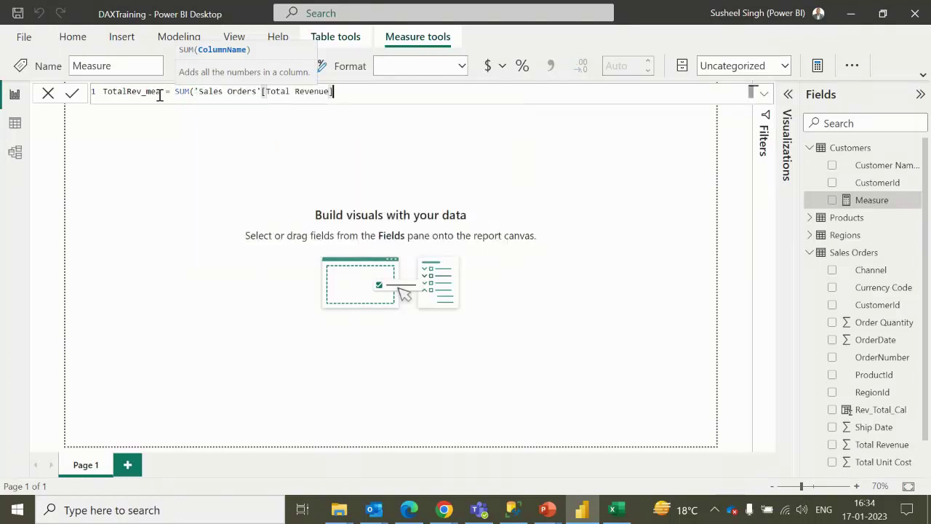
text())
key(Return)
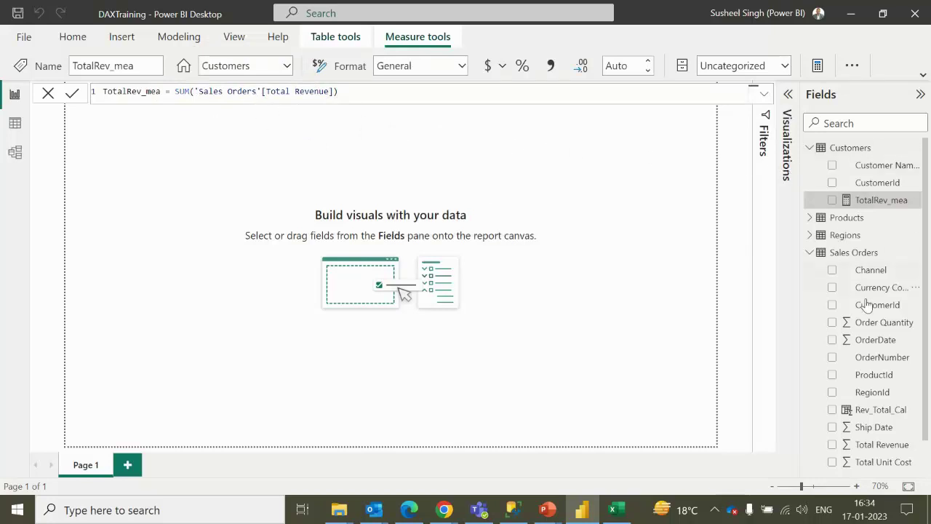
click(399, 205)
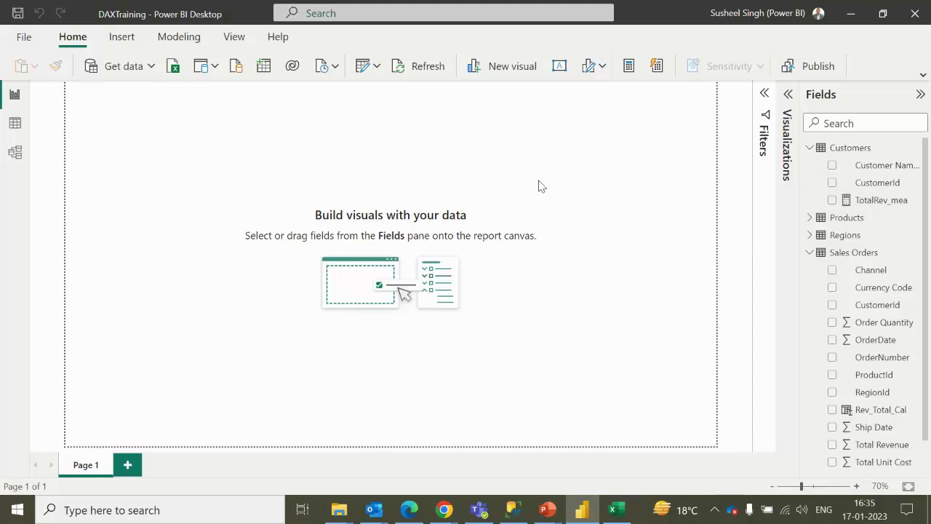
- Insert a table visual near the middle of the report page and add OrderNumber from Sales Orders to it
click(783, 127)
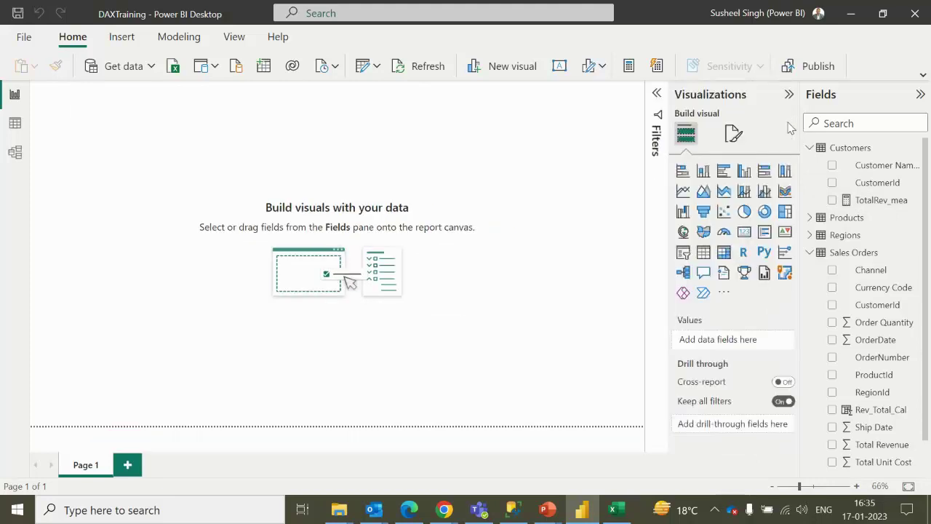
click(702, 251)
ctrl+scroll(66, 142, down, 1)
drag(67, 142, 246, 218)
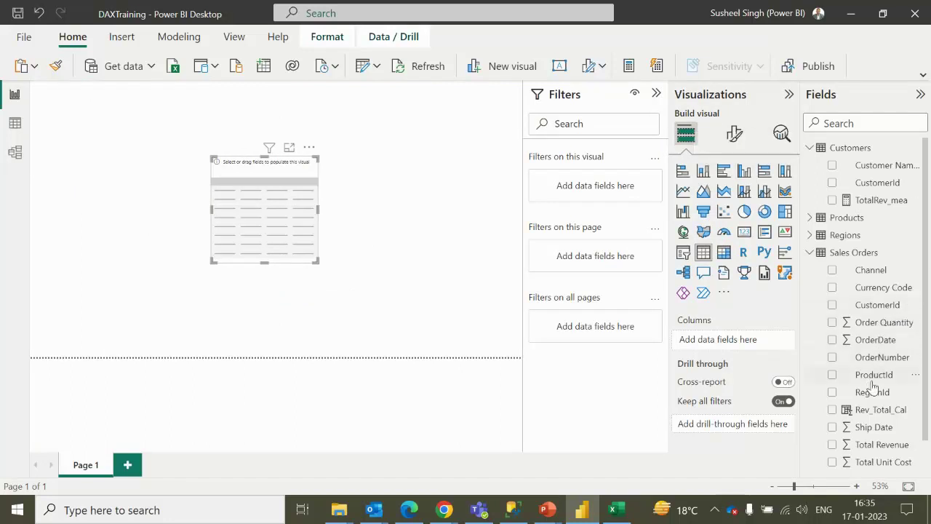
drag(867, 362, 286, 211)
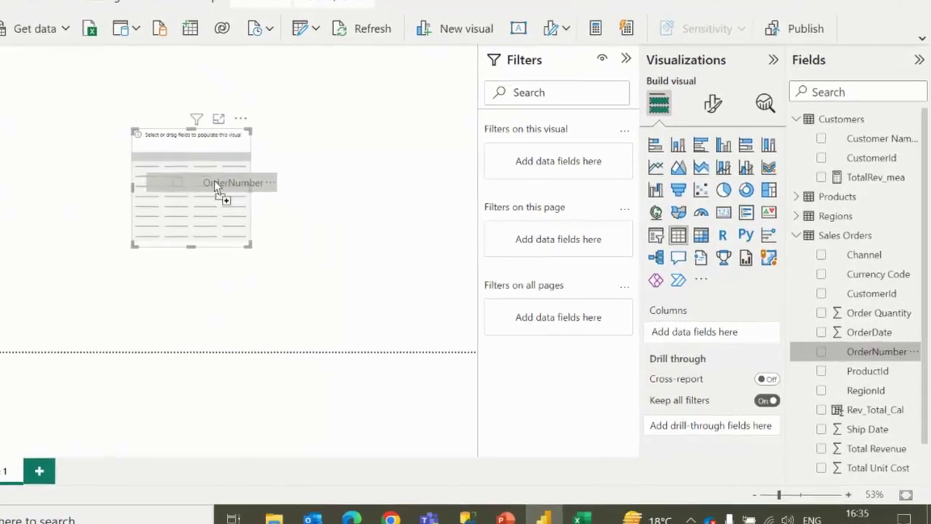
drag(217, 188, 218, 189)
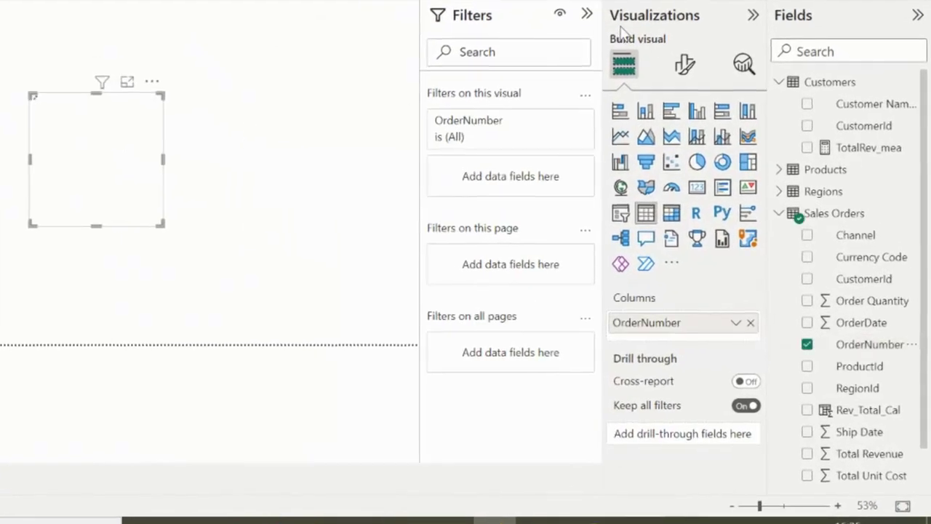
- Collapse the Filters pane and enlarge the OrderNumber table visual to about twice its width and well over its height
click(625, 58)
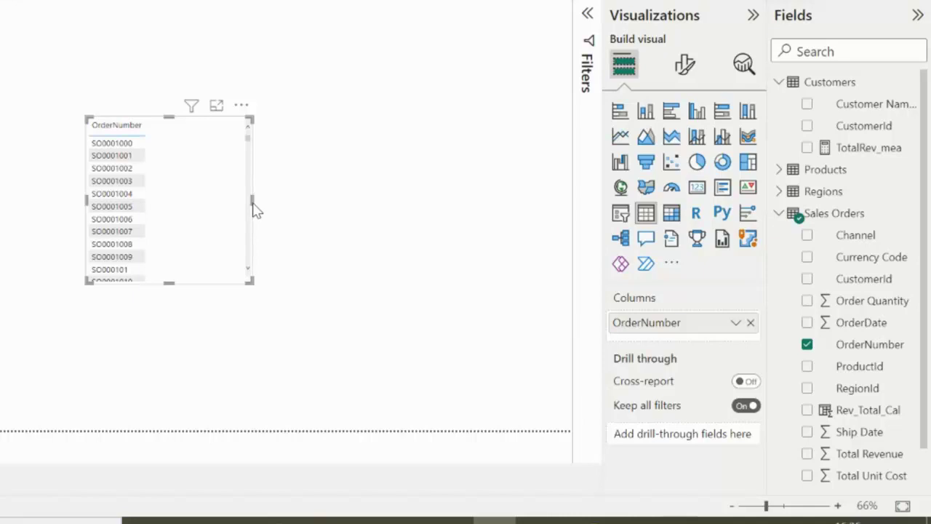
drag(249, 201, 451, 196)
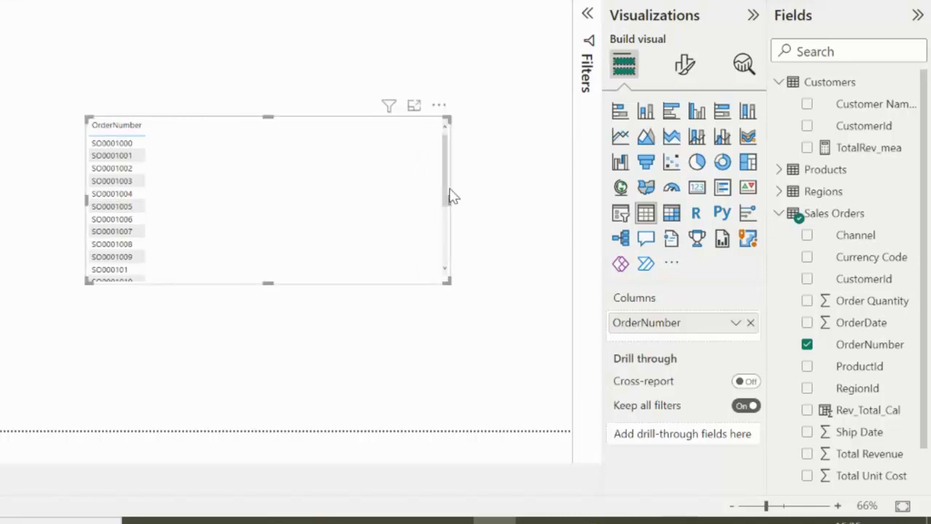
drag(266, 114, 268, 18)
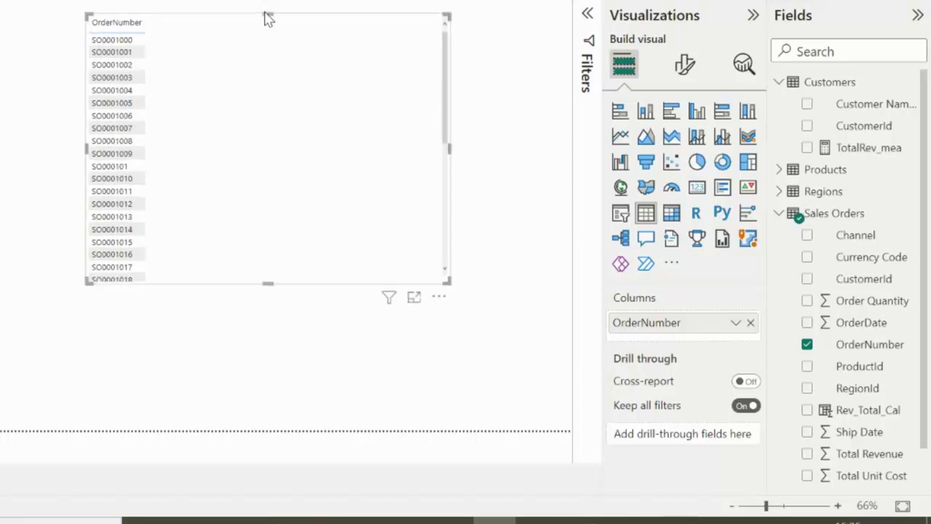
- Add the TotalRev_mea measure and the Rev_Total_Cal column to the table visual, and move the visual lower on the page
drag(864, 160, 354, 168)
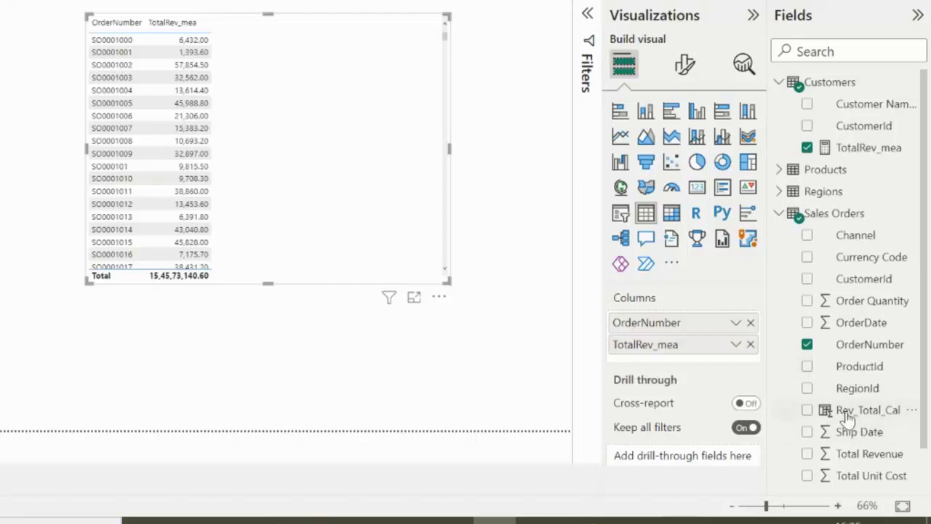
drag(844, 411, 318, 148)
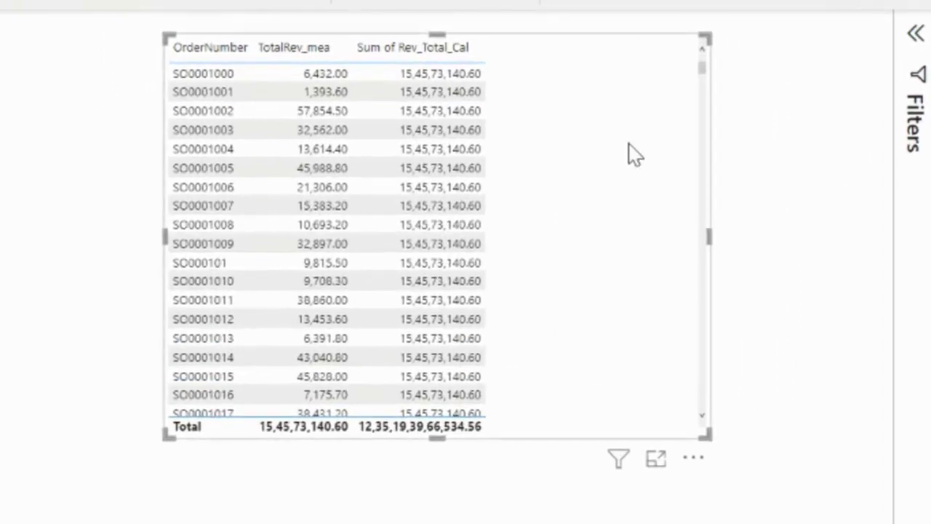
drag(621, 145, 658, 301)
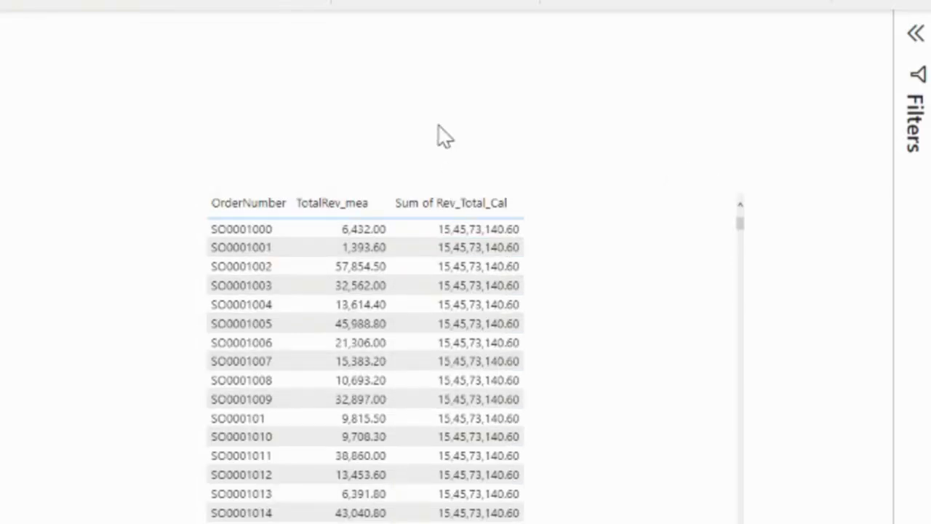
click(693, 342)
click(634, 288)
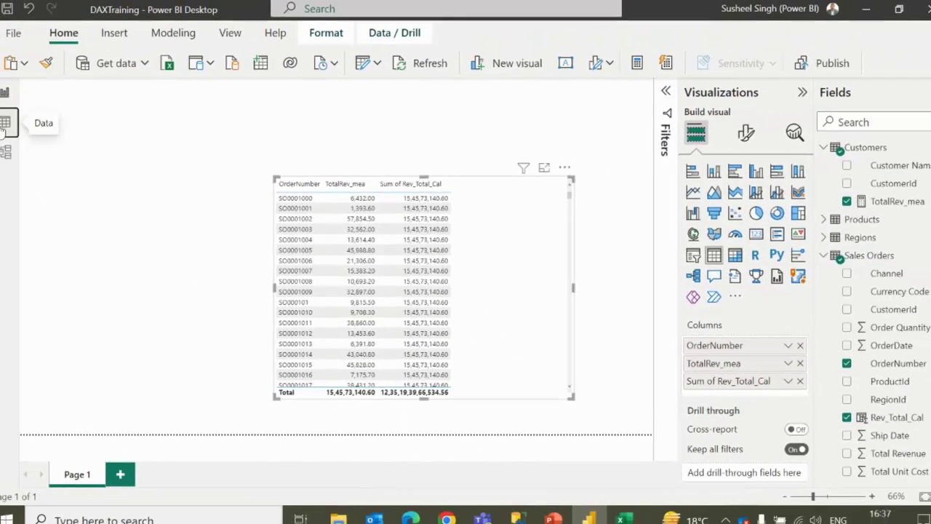
- Show the Sales Orders data and examine the row values of the Rev_Total_Cal column
click(13, 121)
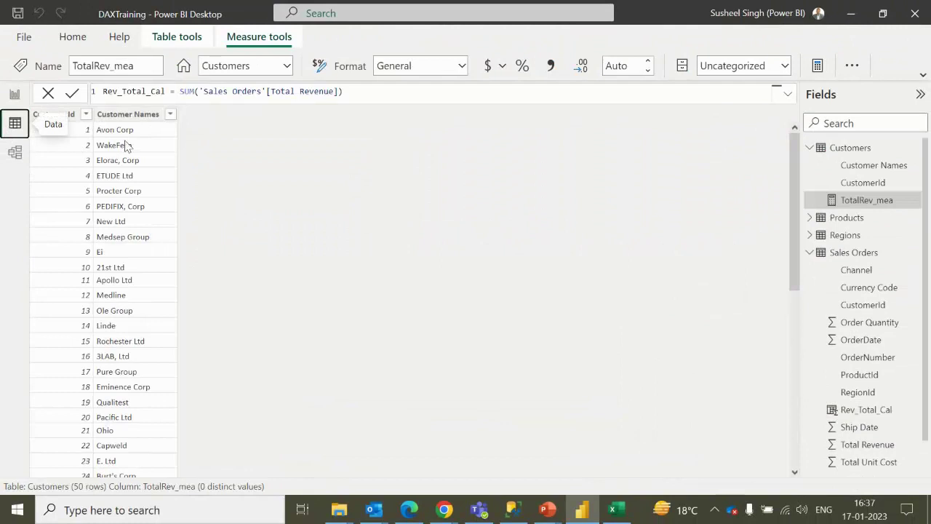
click(853, 252)
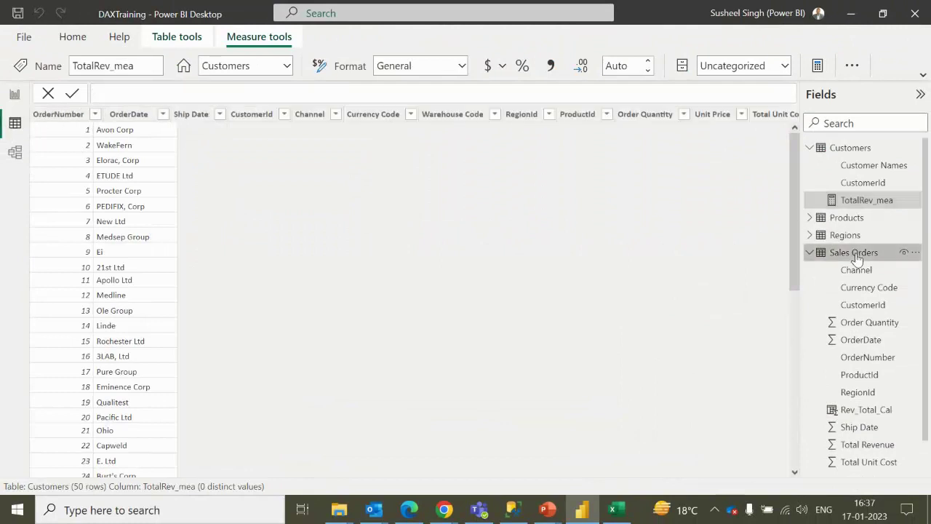
click(775, 471)
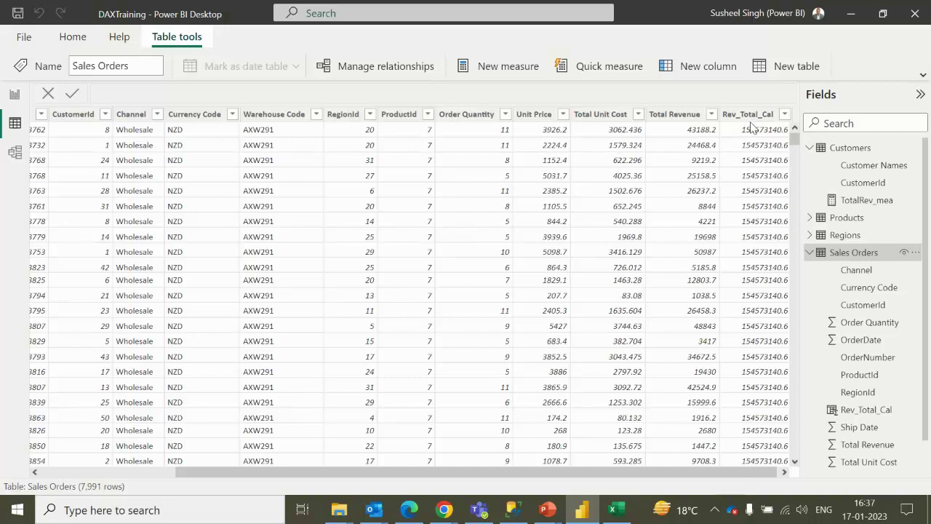
- Return to the report page, view the formula of the TotalRev_mea measure and compare both revenue columns in the table visual
click(14, 95)
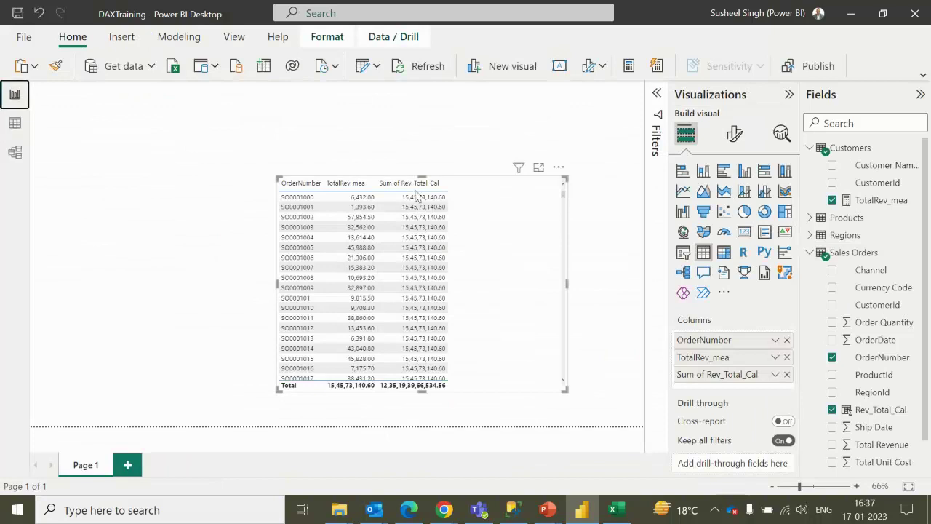
click(878, 203)
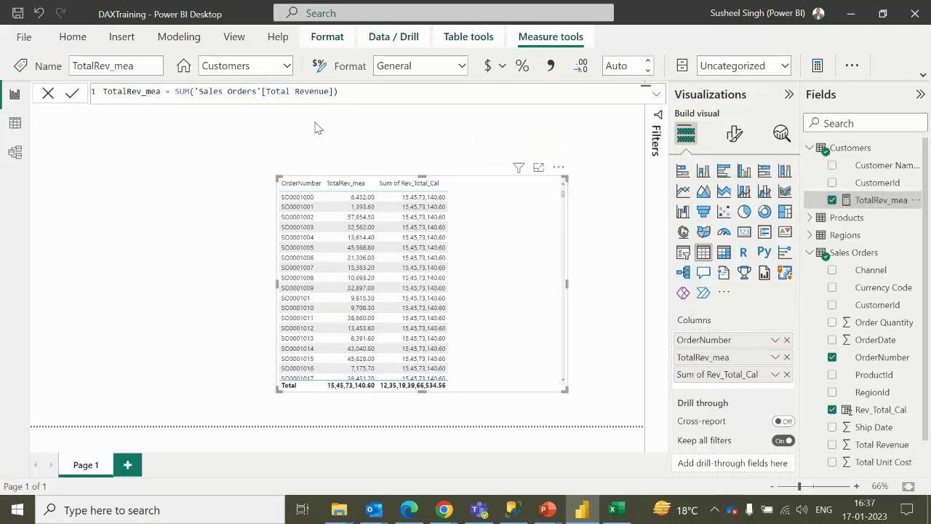
click(182, 173)
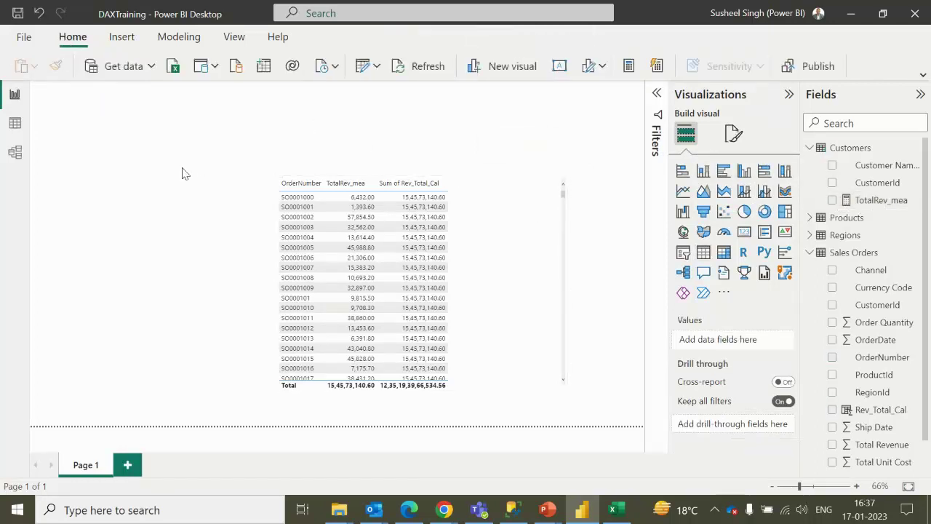
click(529, 210)
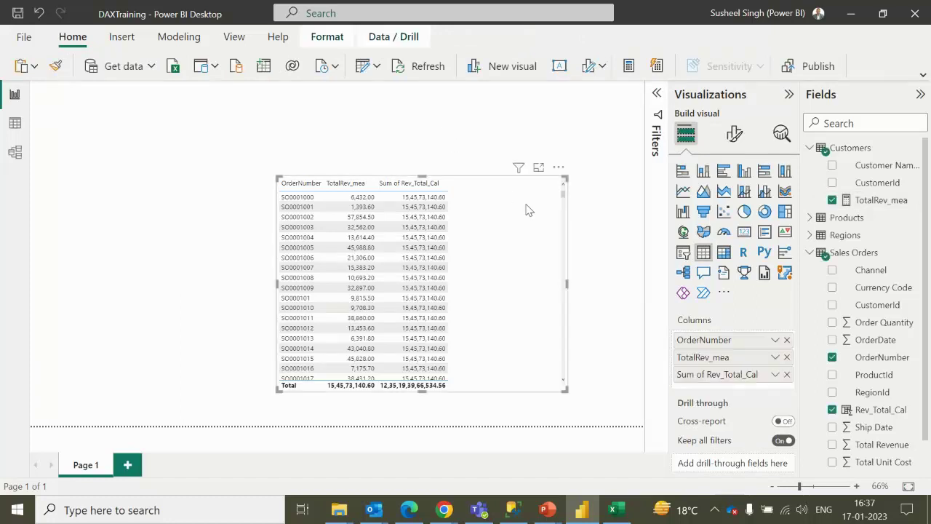
click(375, 121)
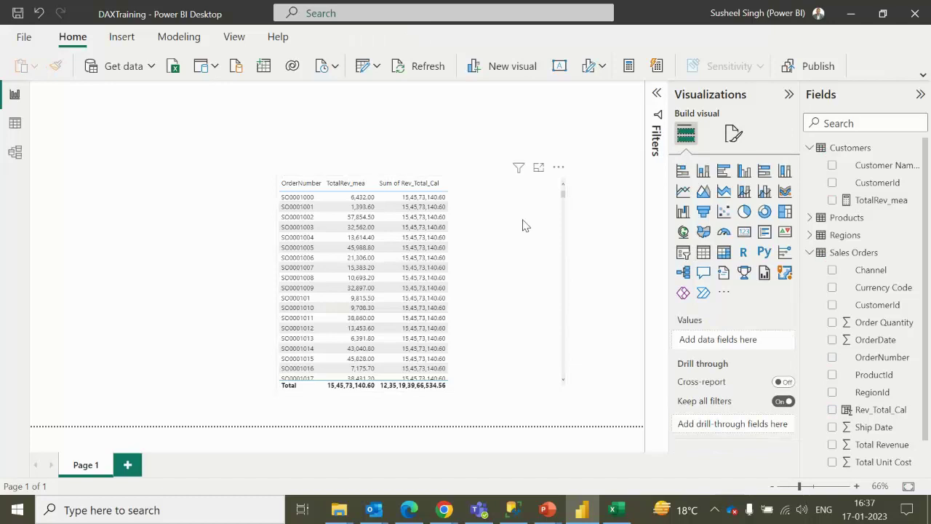